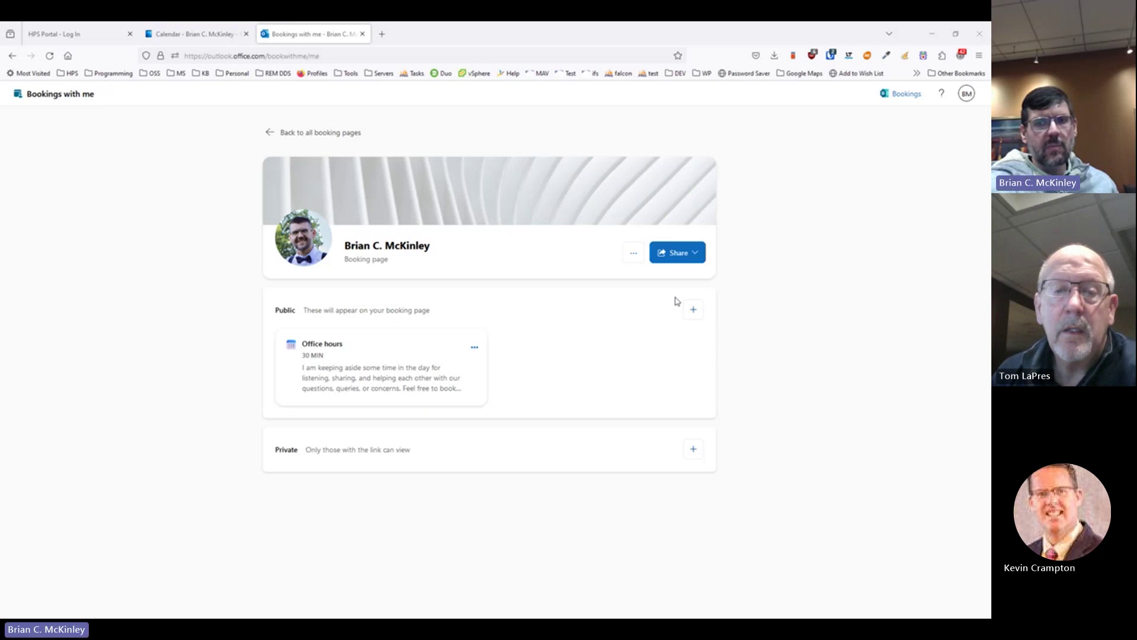
Step: Create a public meeting type titled "Learn about HPS" with a duration of 1 hr
left_click(694, 311)
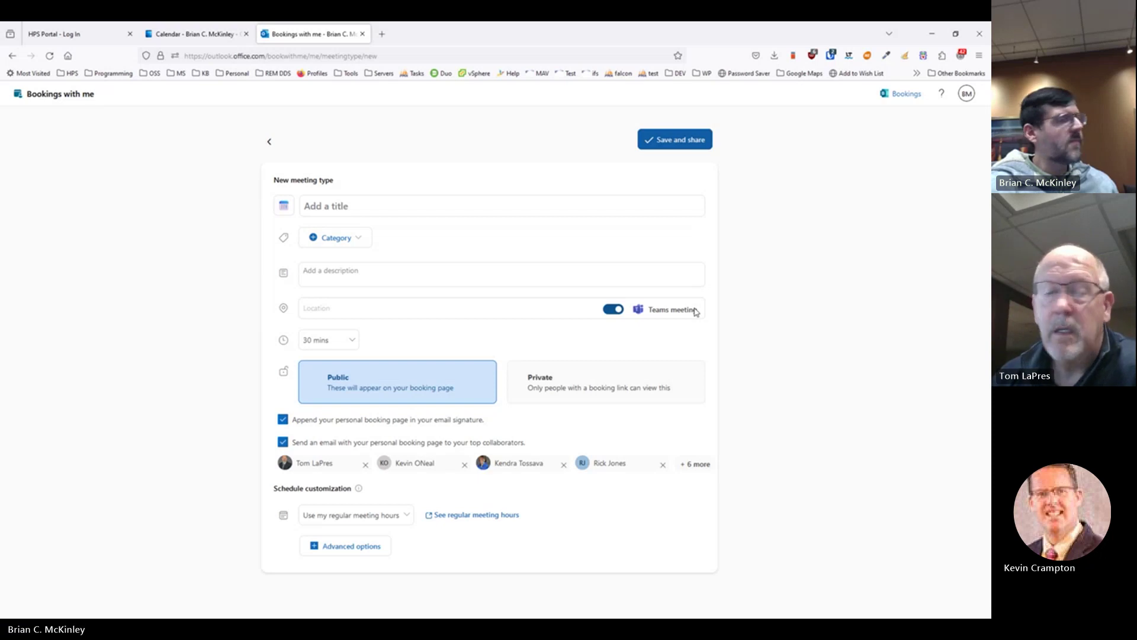
left_click(356, 199)
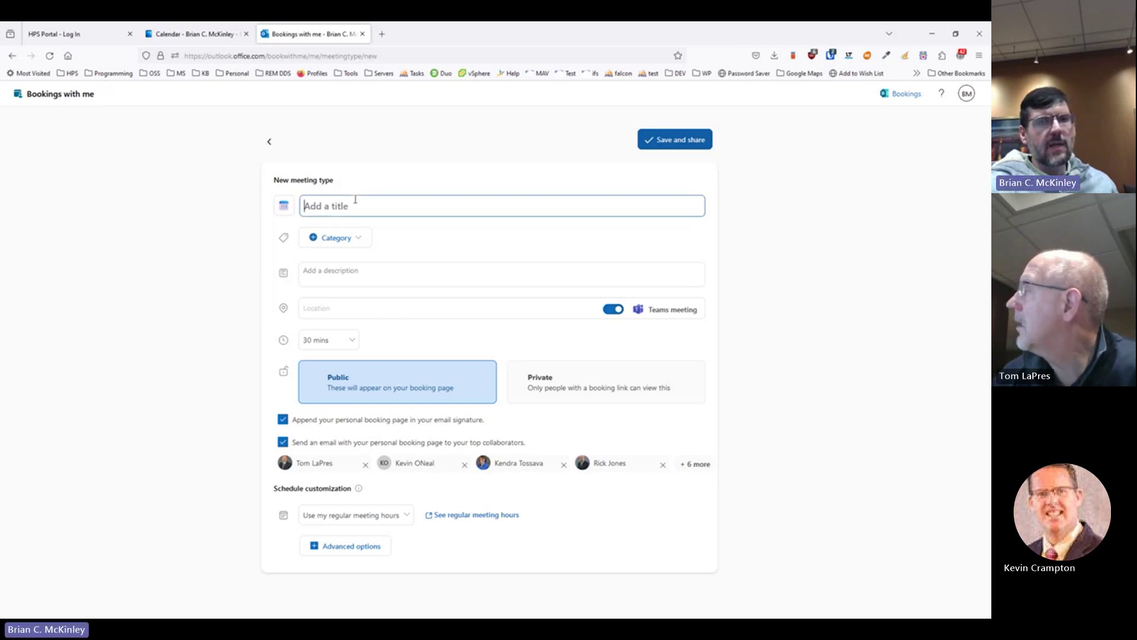
type("P")
key("BackSpace")
type("Learn about HPS")
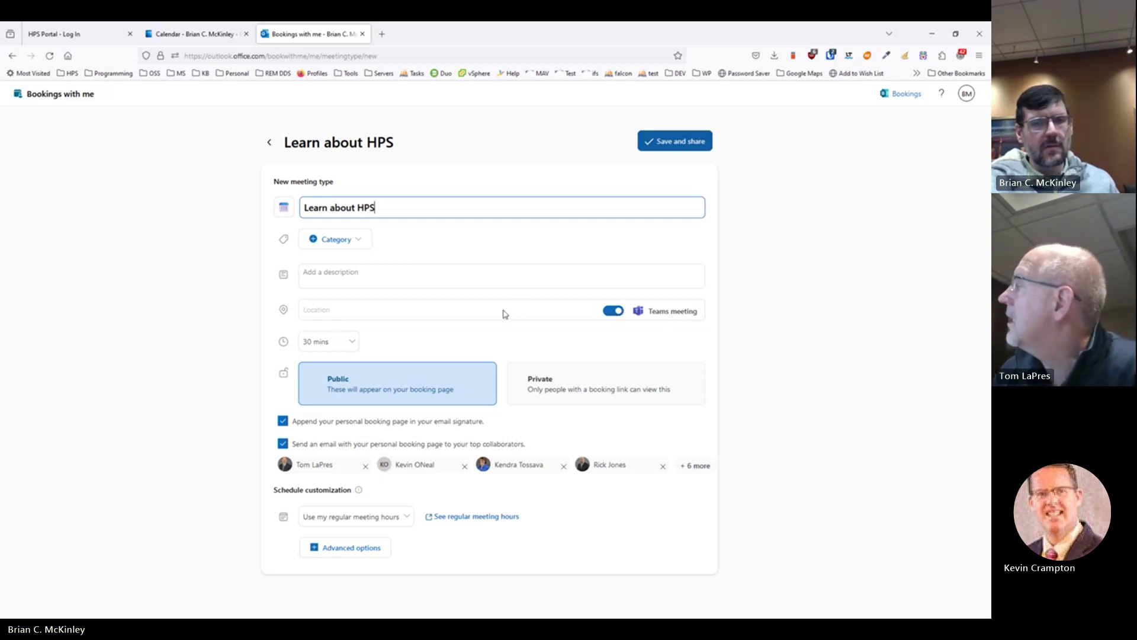
left_click(352, 342)
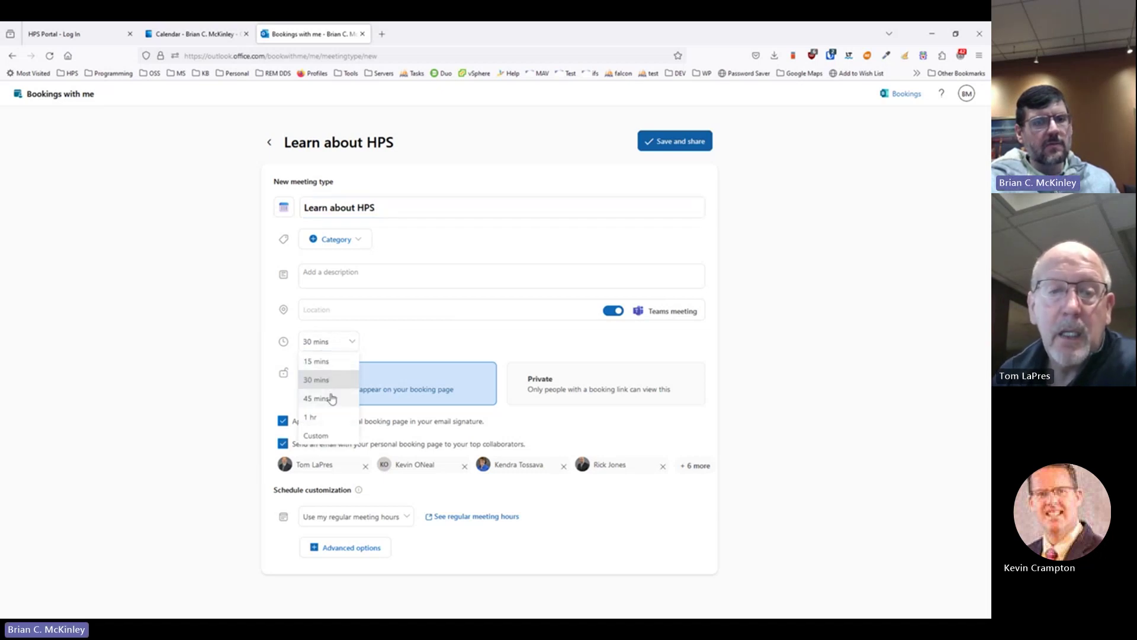
left_click(318, 416)
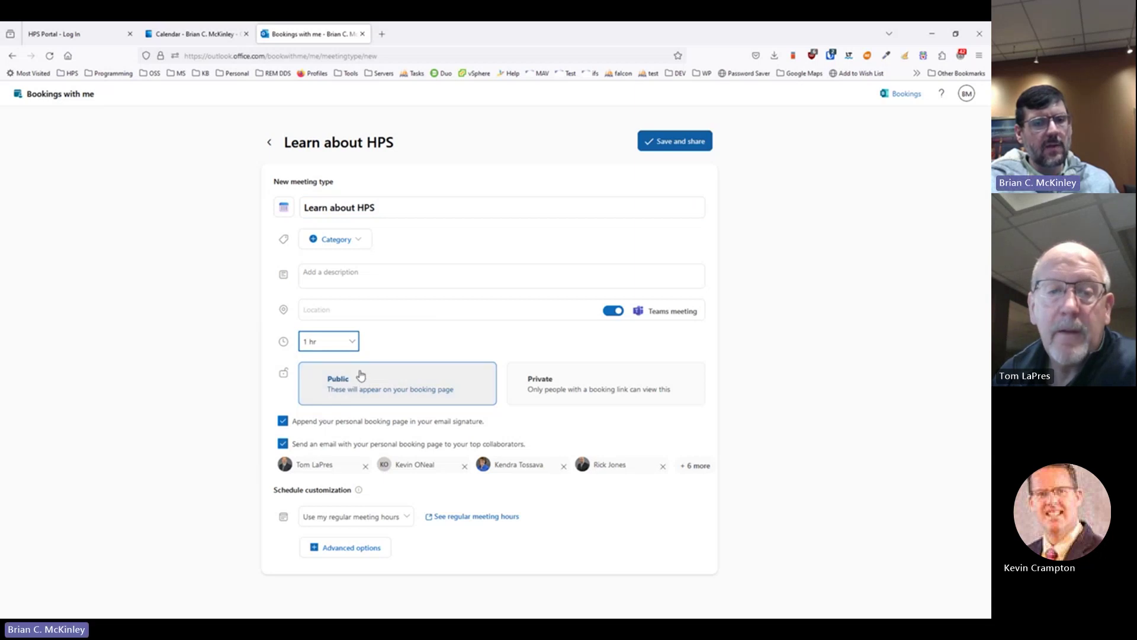
Step: Turn off emailing the personal booking page to top collaborators and expand the full collaborator list
left_click(347, 448)
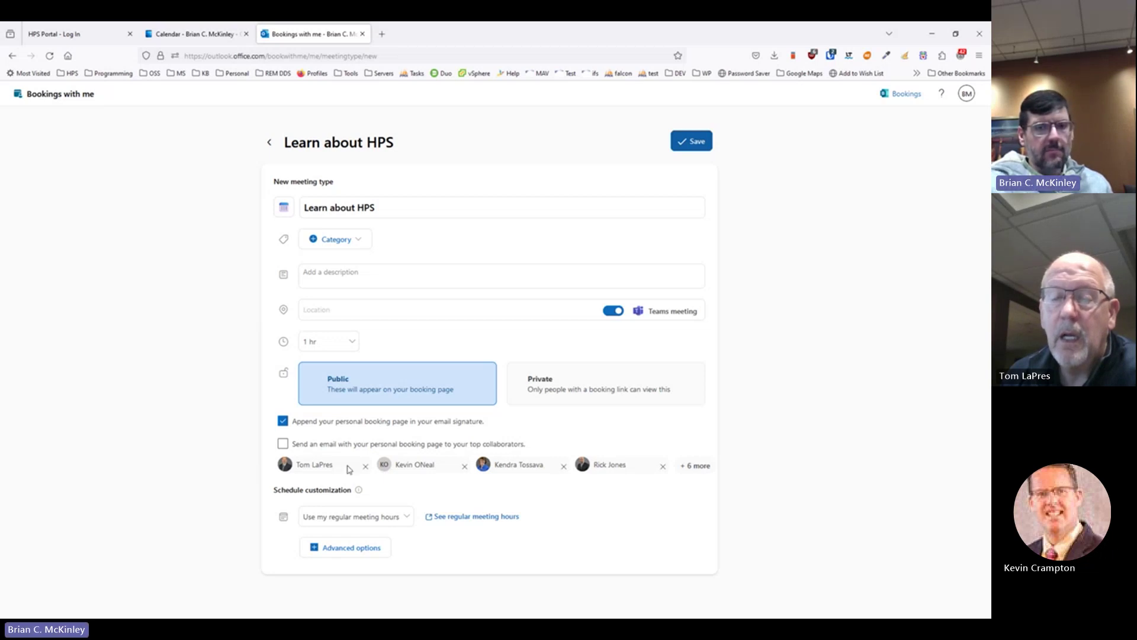
left_click(696, 467)
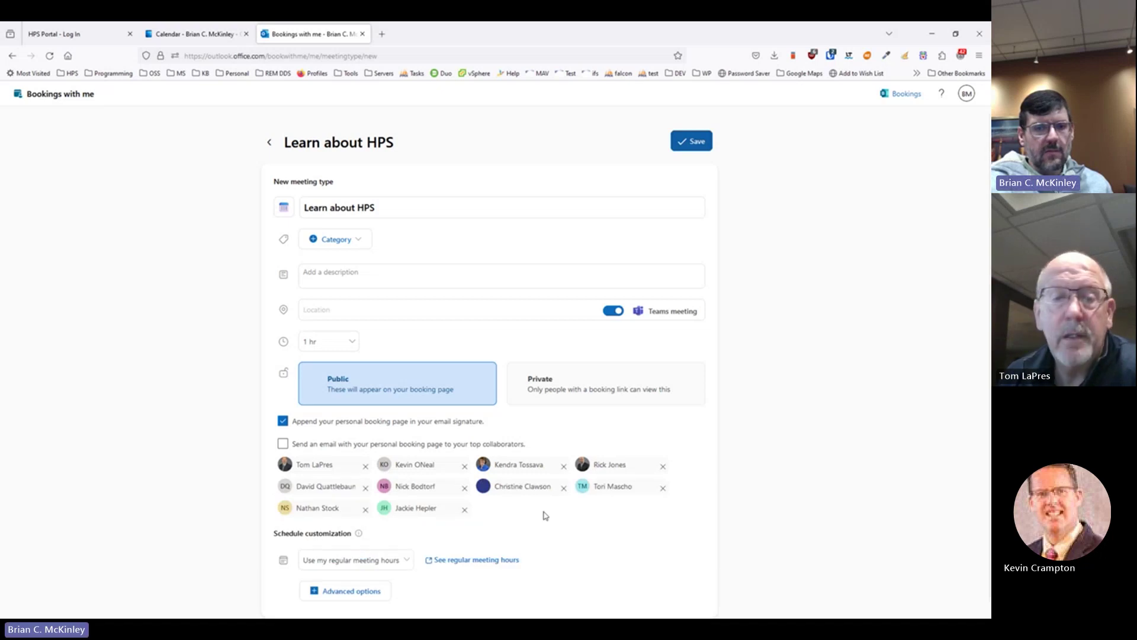
scroll(541, 516, "down", 1)
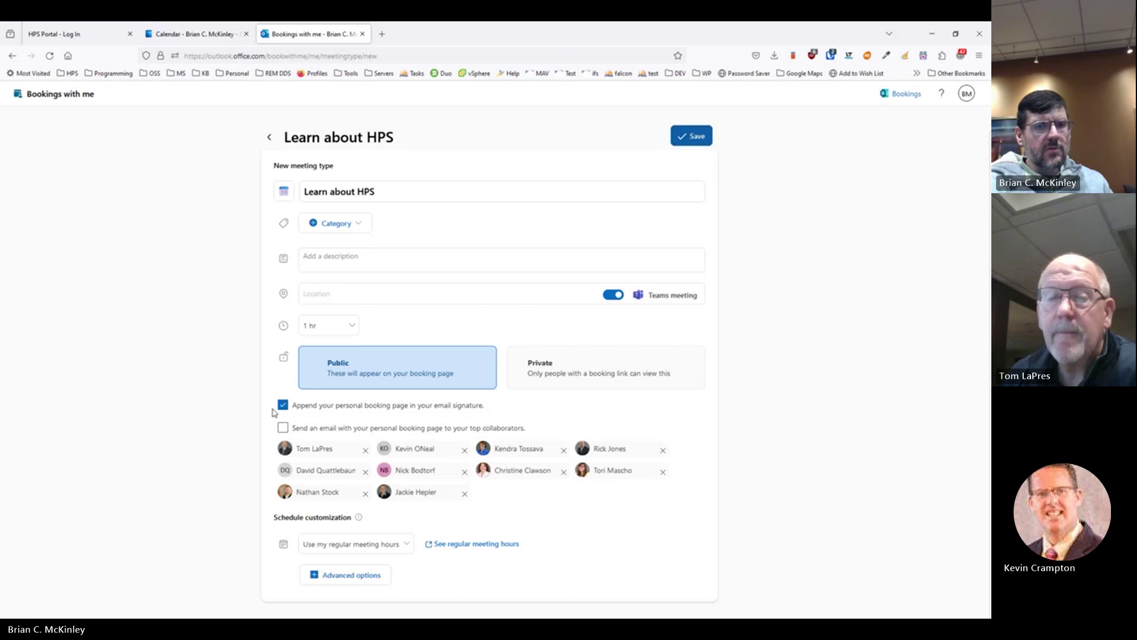
left_click(302, 406)
left_click(312, 413)
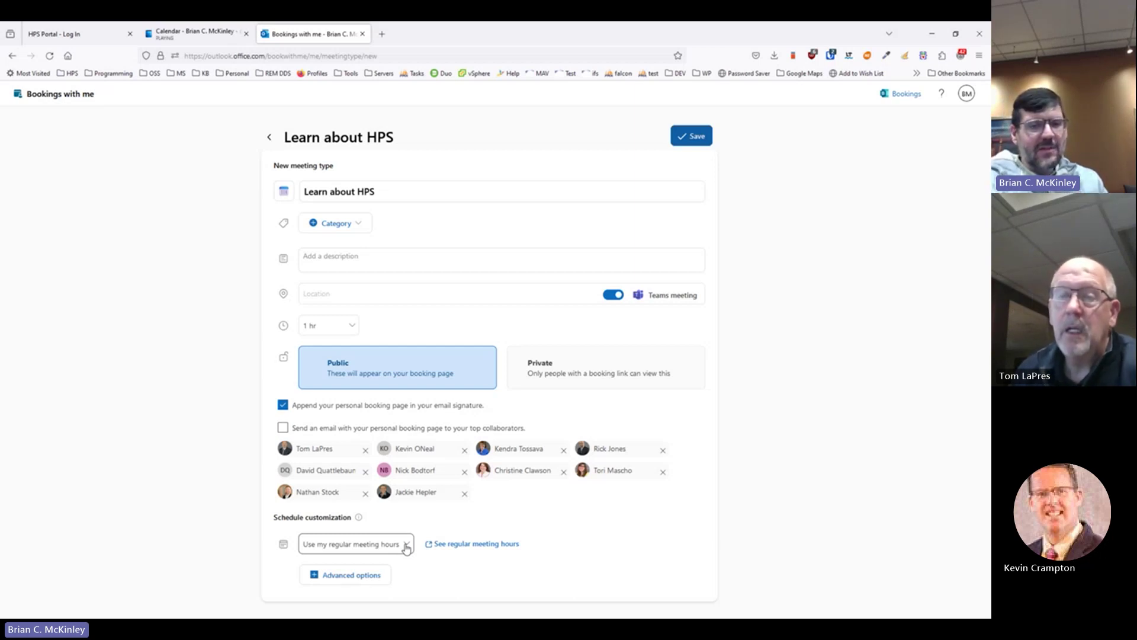
Step: Switch the meeting type's schedule customization to custom availability hours
scroll(408, 544, "down", 1)
left_click(375, 549)
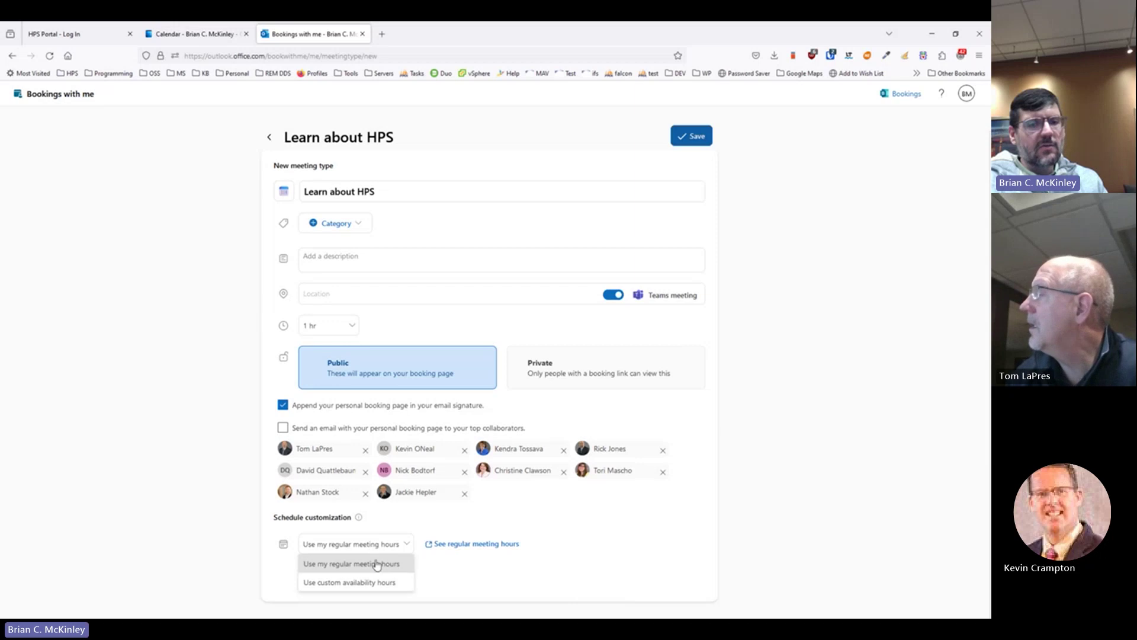
left_click(370, 583)
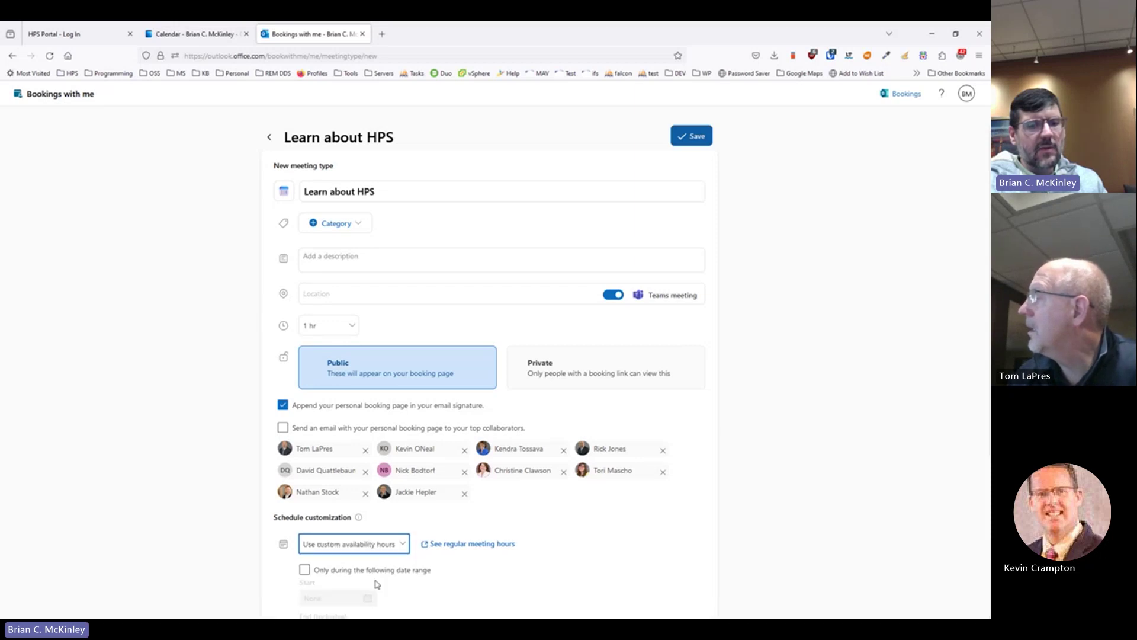
scroll(379, 580, "down", 2)
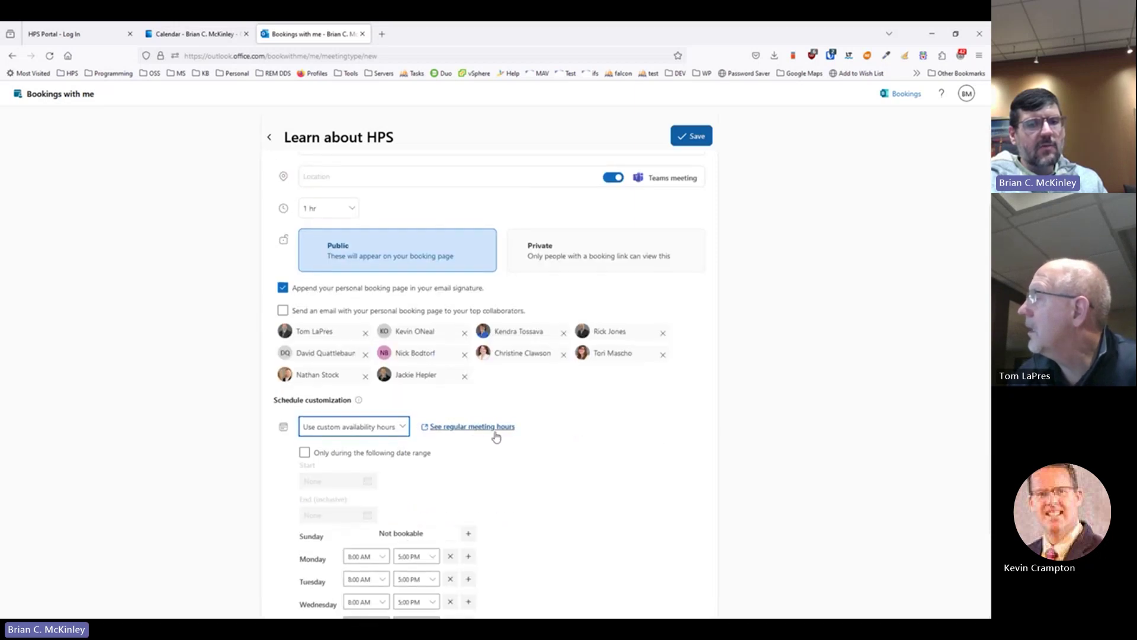
scroll(506, 476, "down", 2)
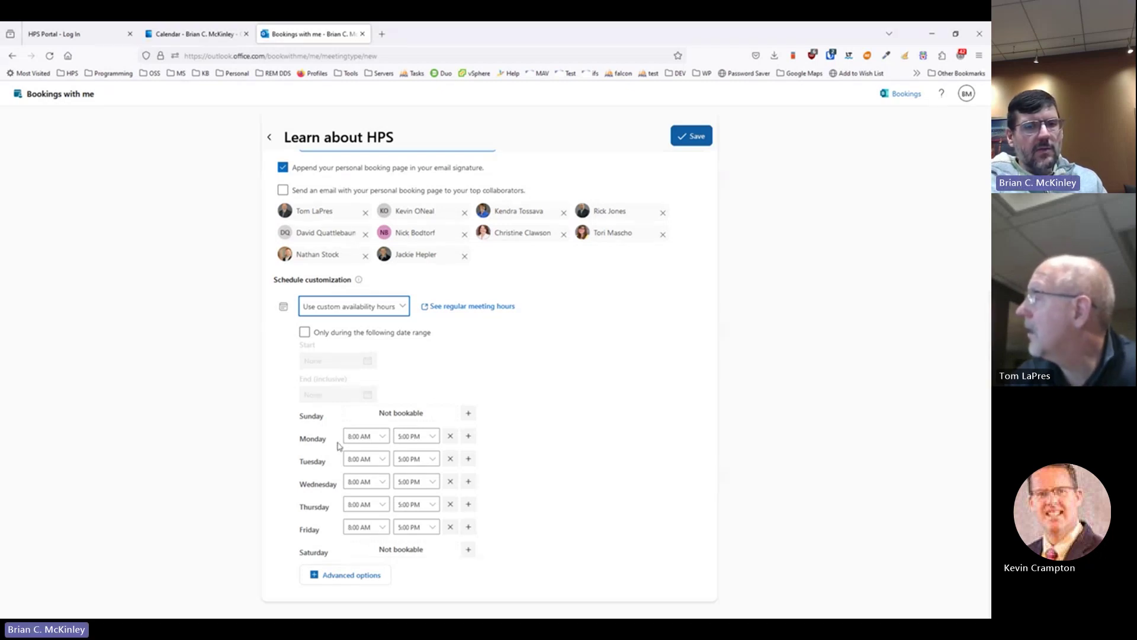
Step: Set Monday's custom availability to start at 10:00 AM and end at 12:00 PM
left_click(384, 437)
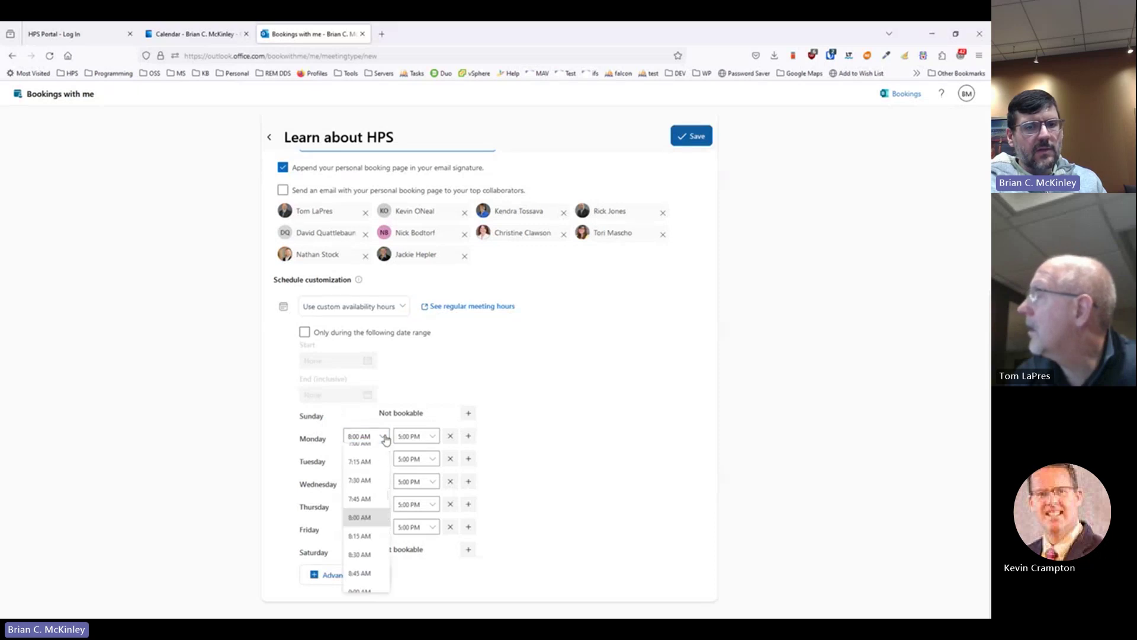
scroll(358, 523, "down", 1)
scroll(359, 524, "down", 3)
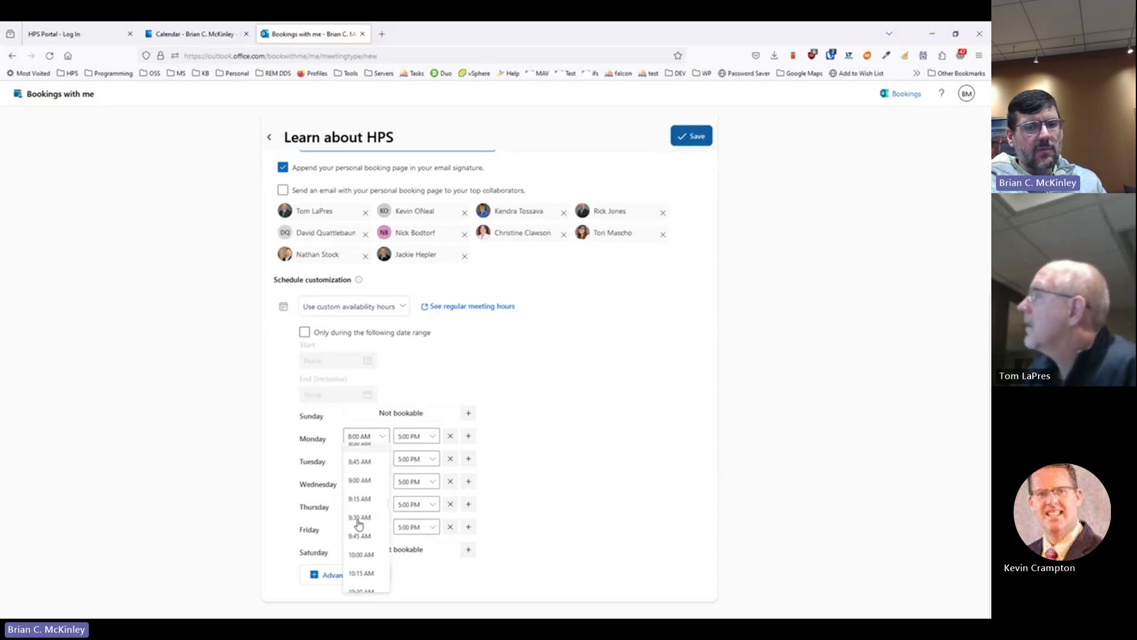
left_click(364, 554)
left_click(435, 436)
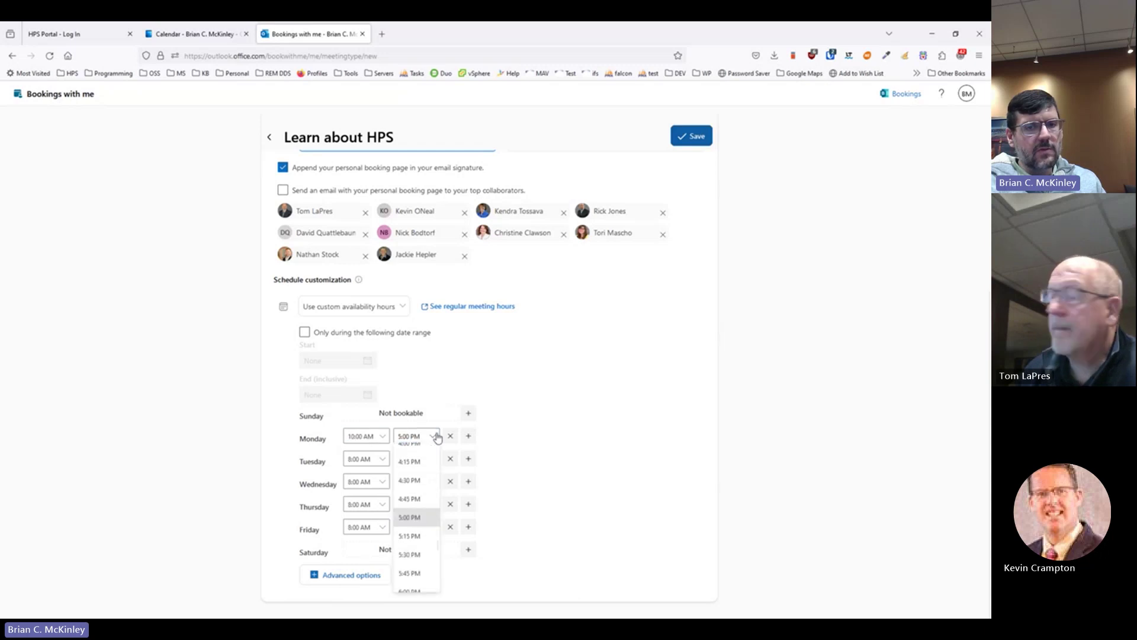
scroll(412, 547, "down", 3)
scroll(413, 553, "up", 3)
scroll(413, 553, "up", 5)
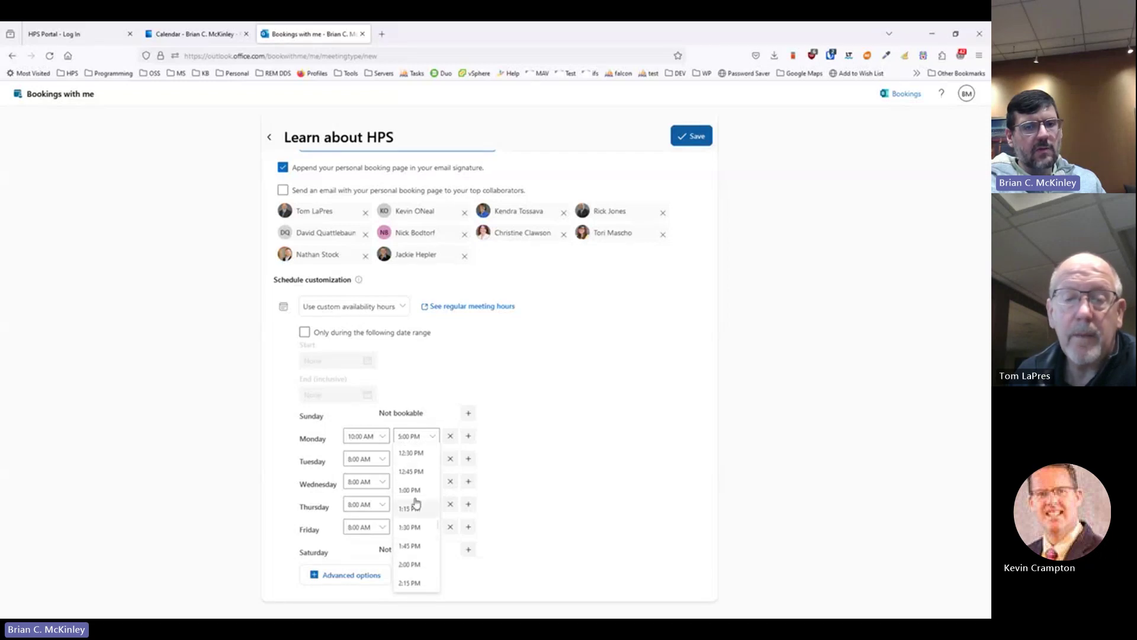
scroll(410, 489, "up", 2)
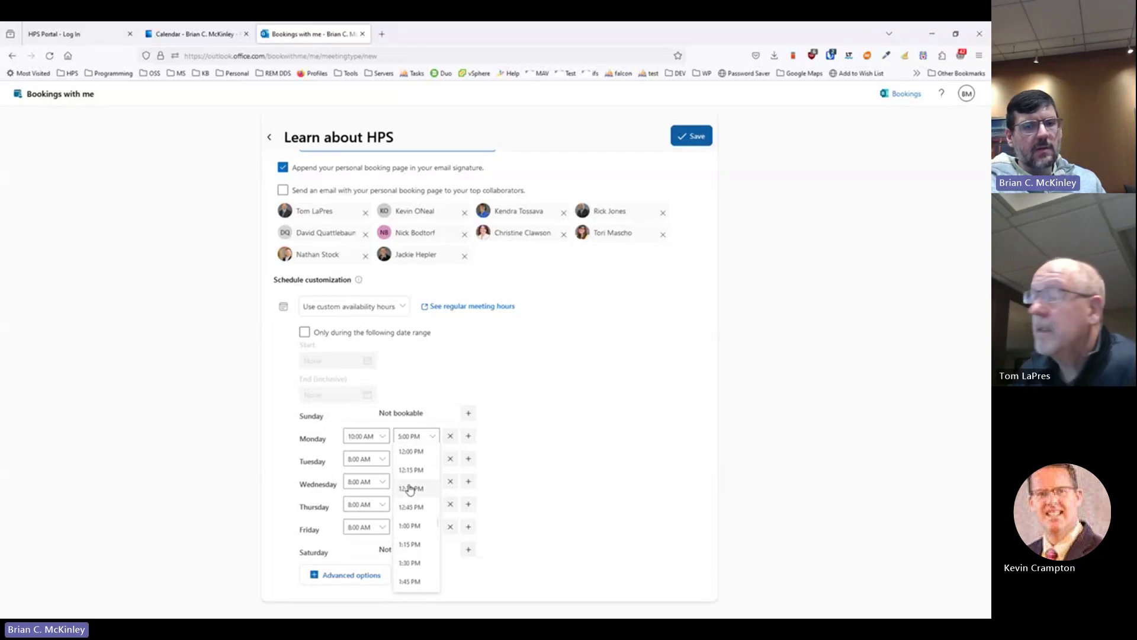
left_click(412, 454)
left_click(610, 477)
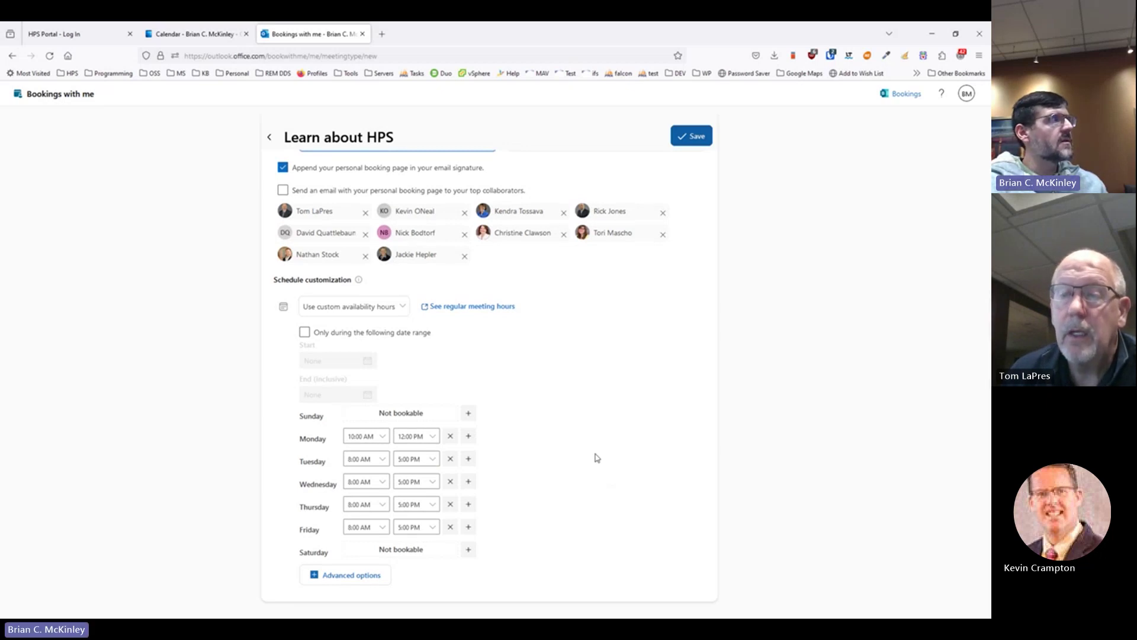
Step: Show the meeting type's advanced options and review the interval choices for limiting the start time
left_click(376, 577)
scroll(666, 394, "down", 5)
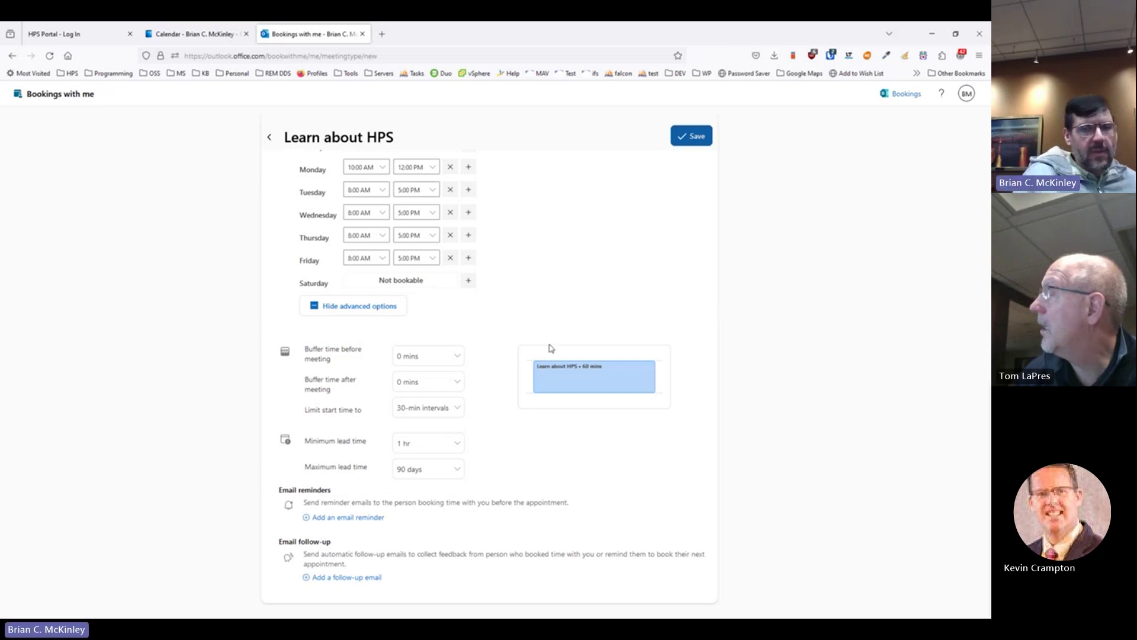
left_click(454, 417)
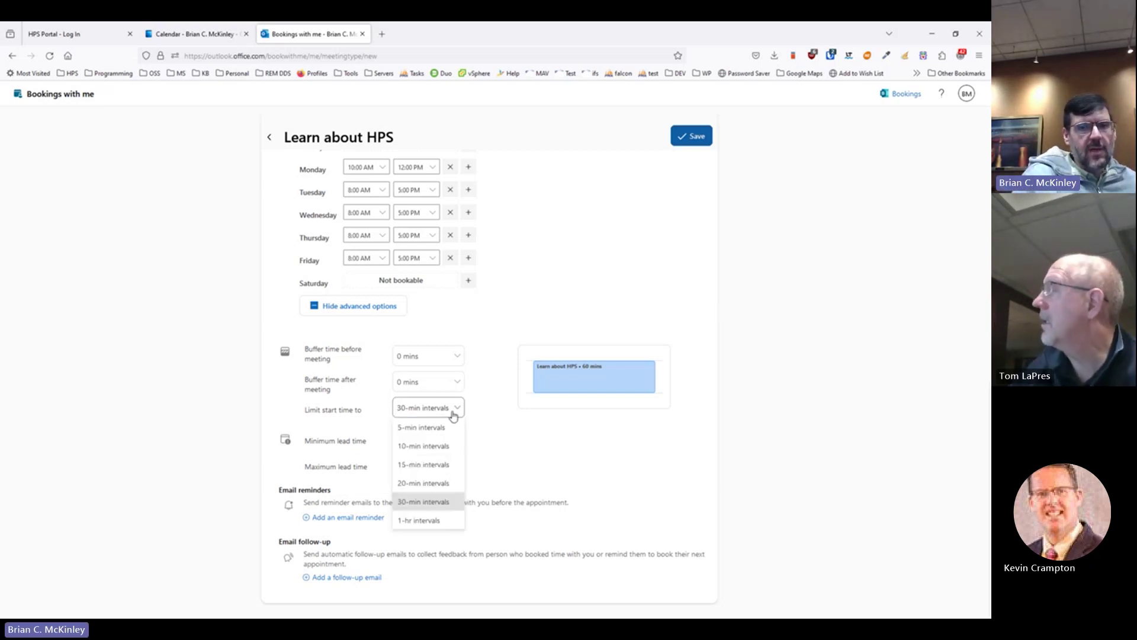
left_click(487, 400)
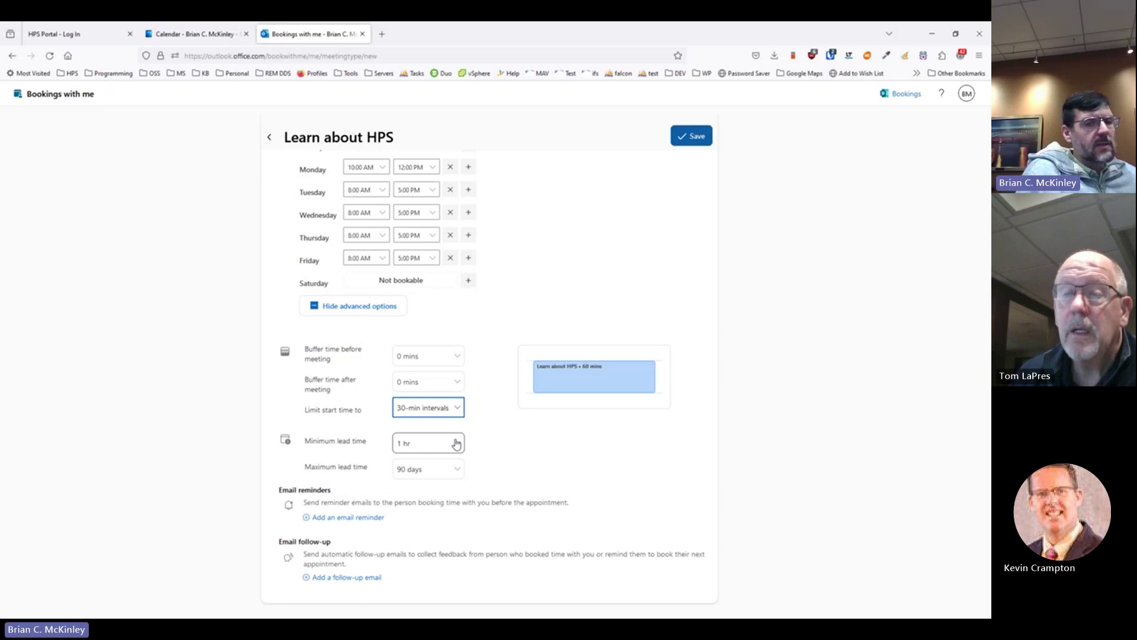
Step: Review the settings for adding an email reminder and a follow-up email, discarding both drafts
left_click(347, 518)
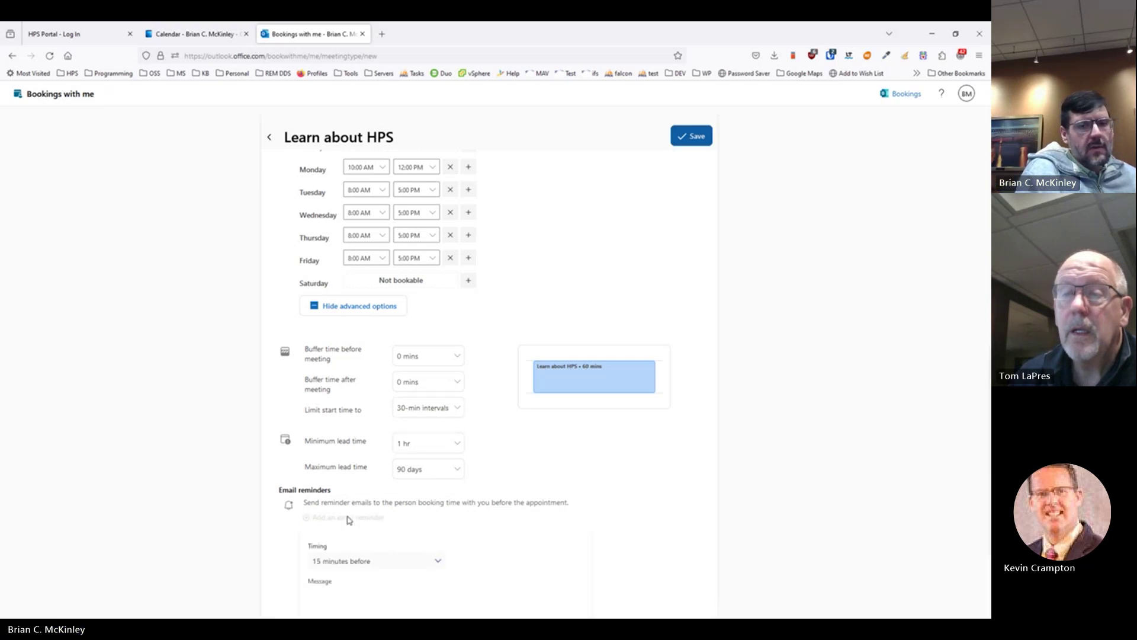
scroll(438, 498, "down", 3)
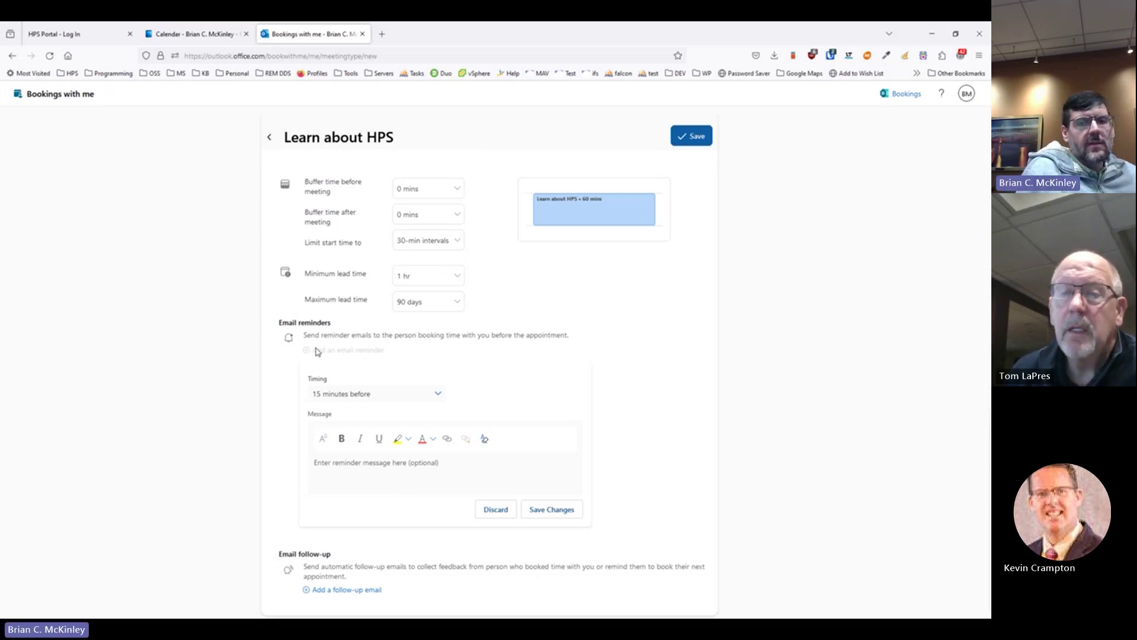
left_click(496, 509)
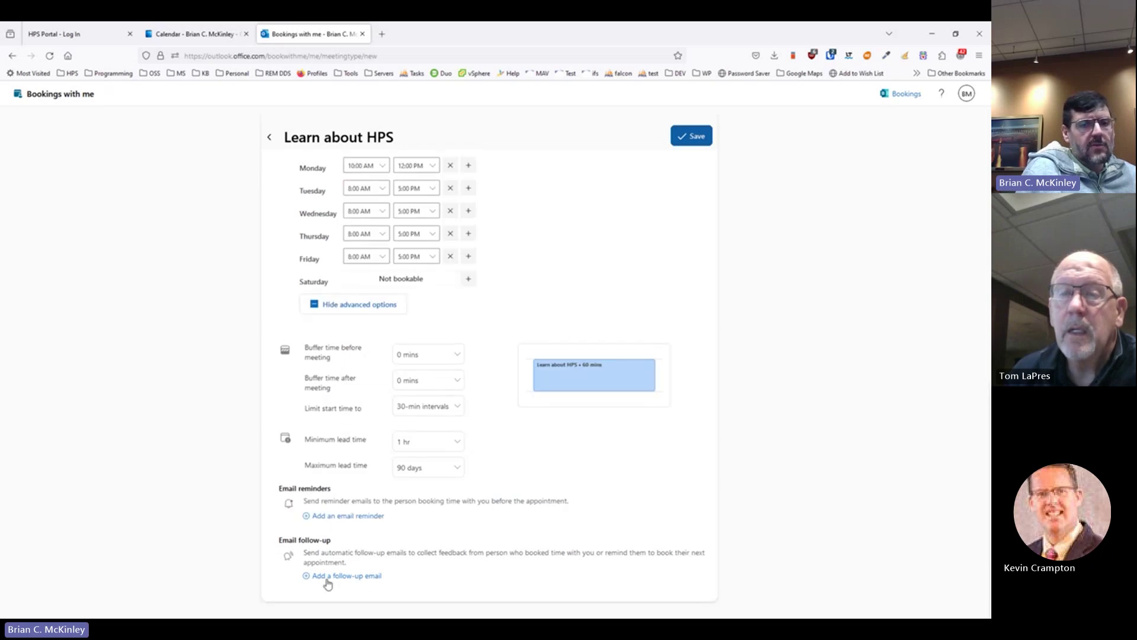
left_click(347, 578)
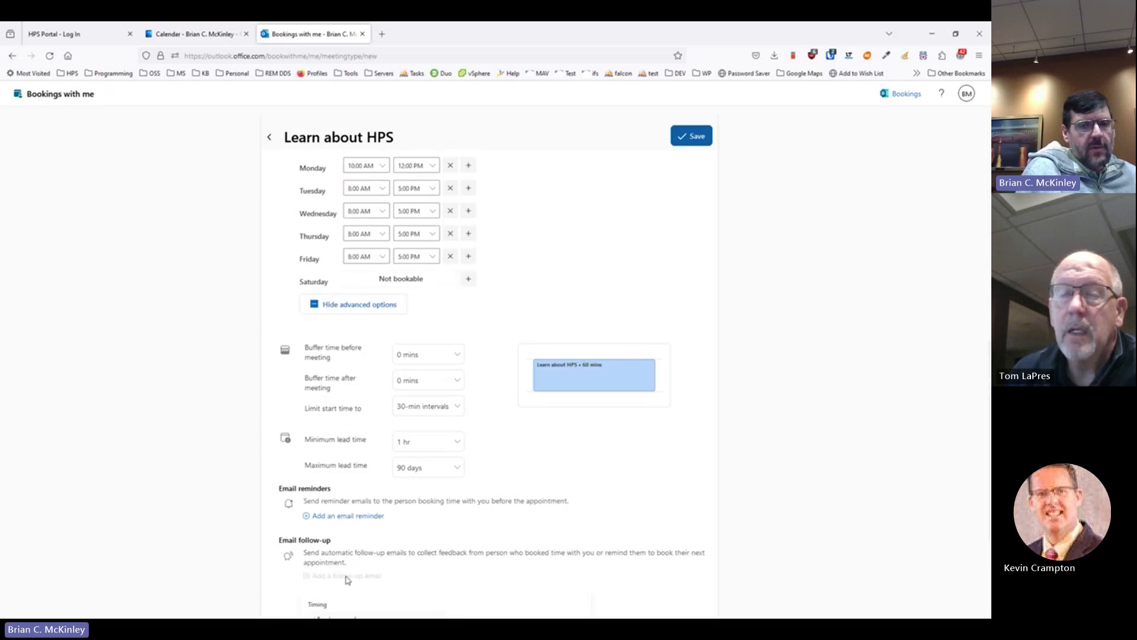
scroll(347, 579, "down", 3)
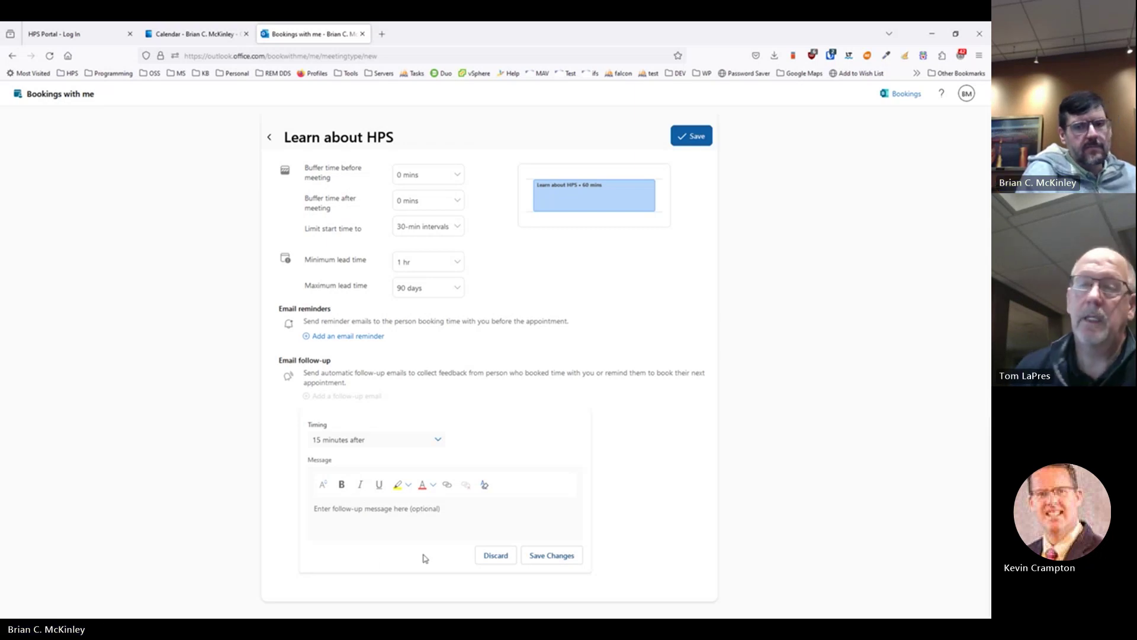
left_click(483, 556)
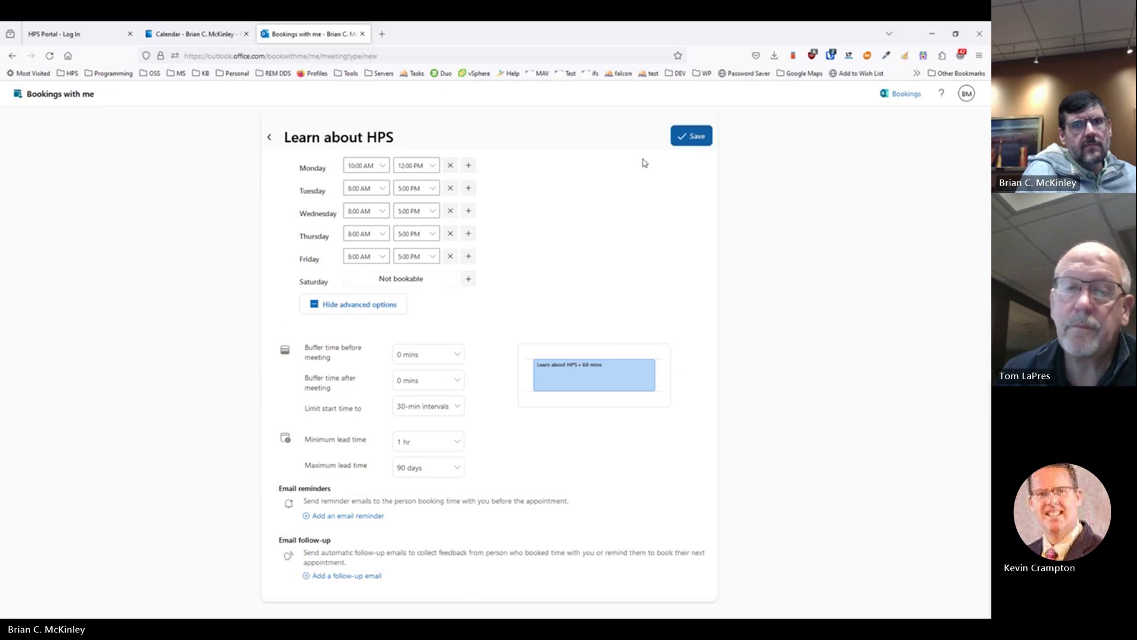
Step: Save the "Learn about HPS" meeting type to the booking page
left_click(699, 141)
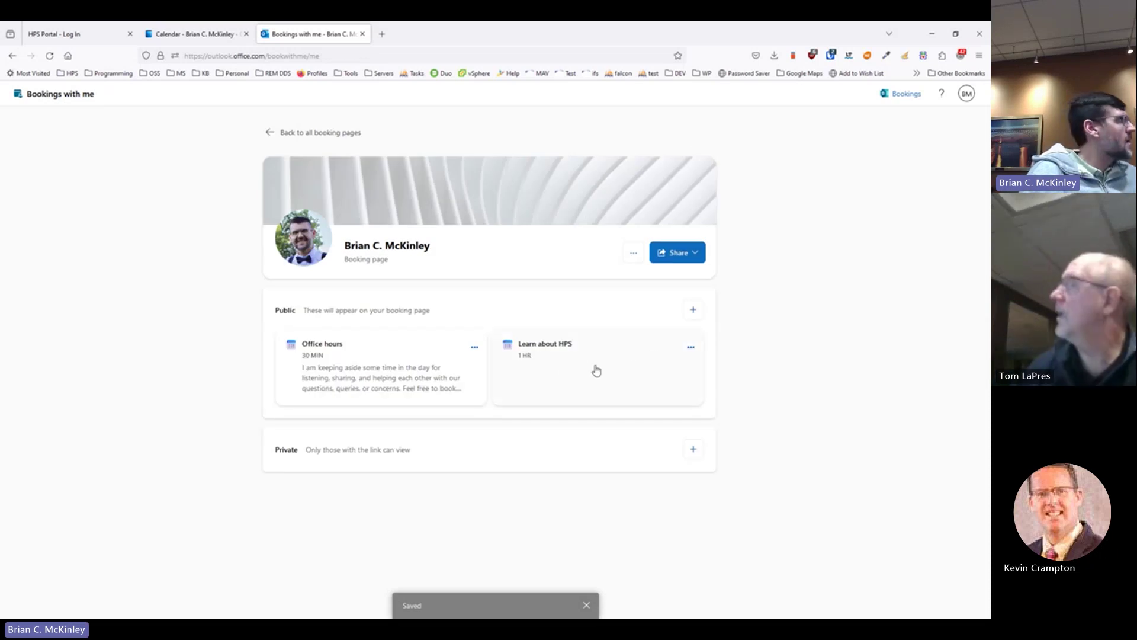
Step: Review the actions available for the "Learn about HPS" meeting type, and open it for editing before returning to the booking page
left_click(692, 350)
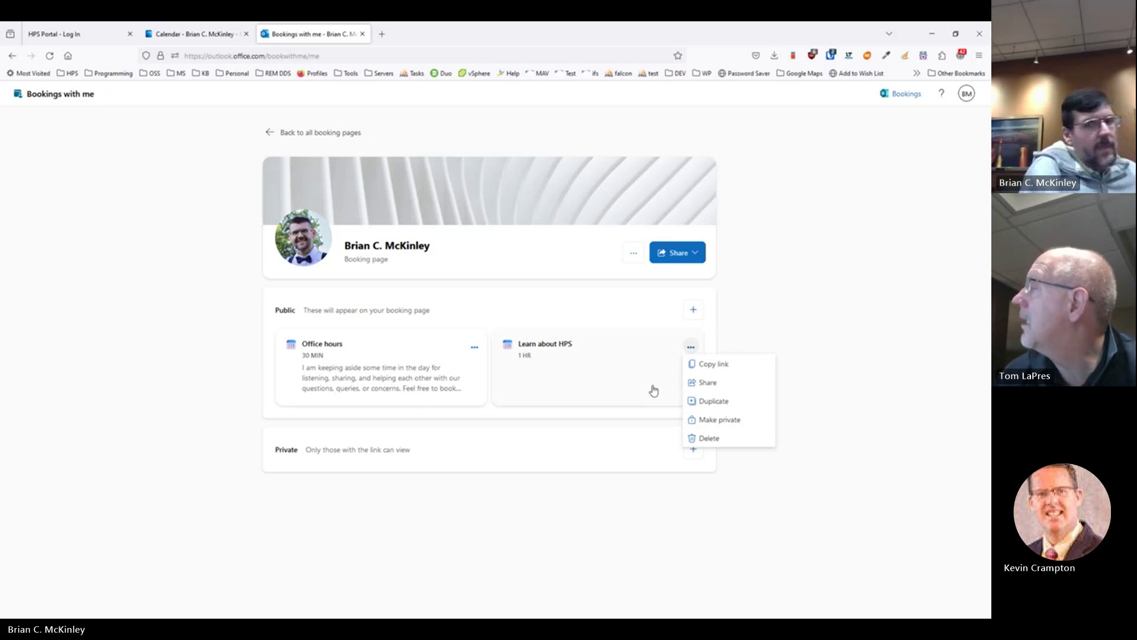
left_click(619, 369)
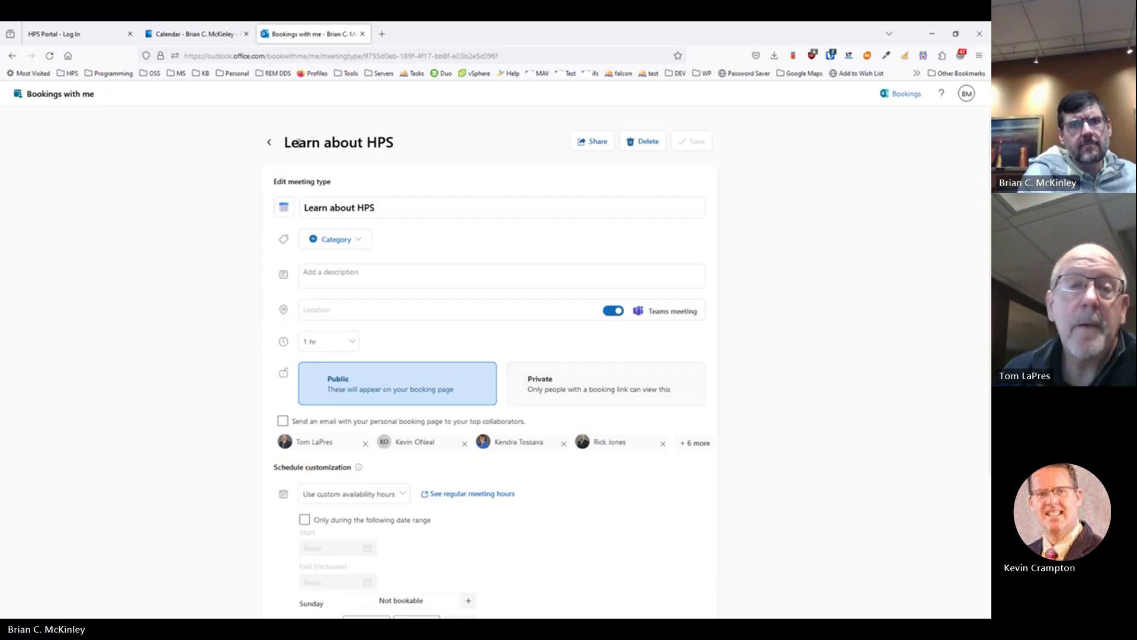
left_click(264, 145)
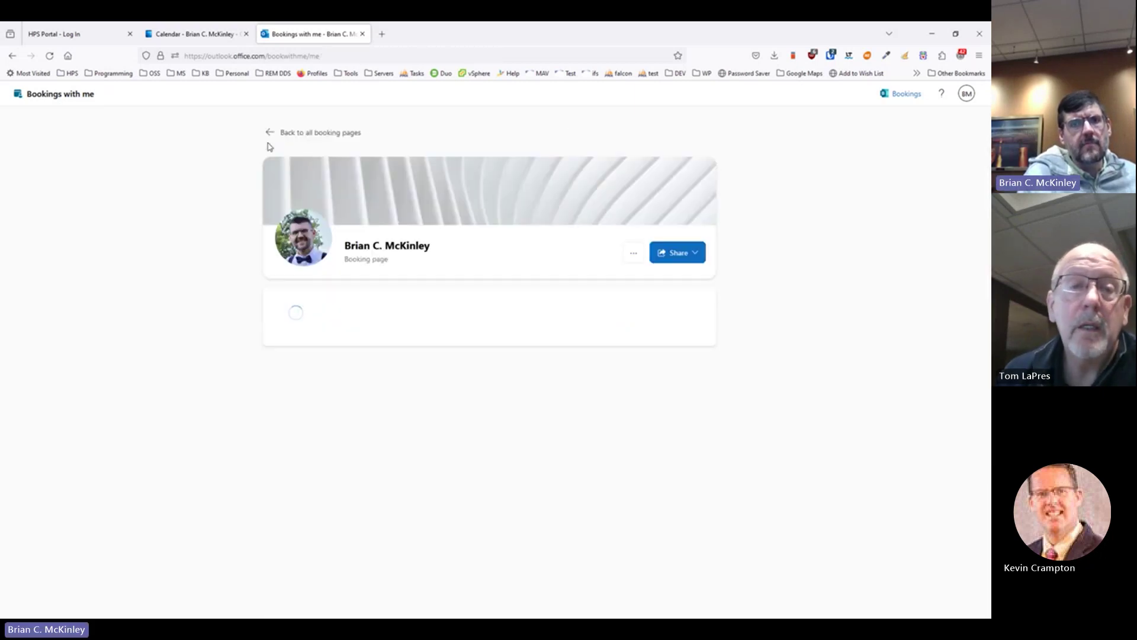